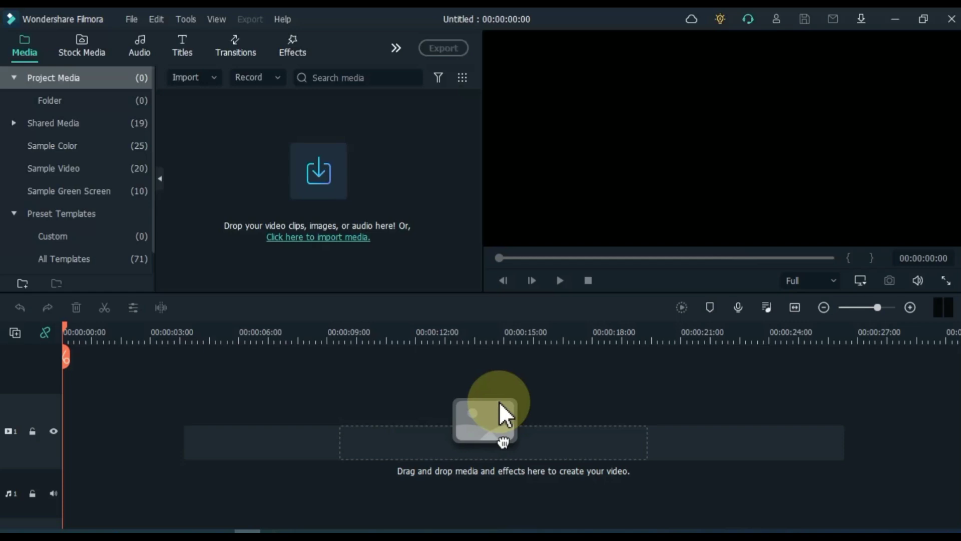
Import intro-sound effect, Particle (01) and Particle (02) from the Gold intro folder into project media.
click(341, 211)
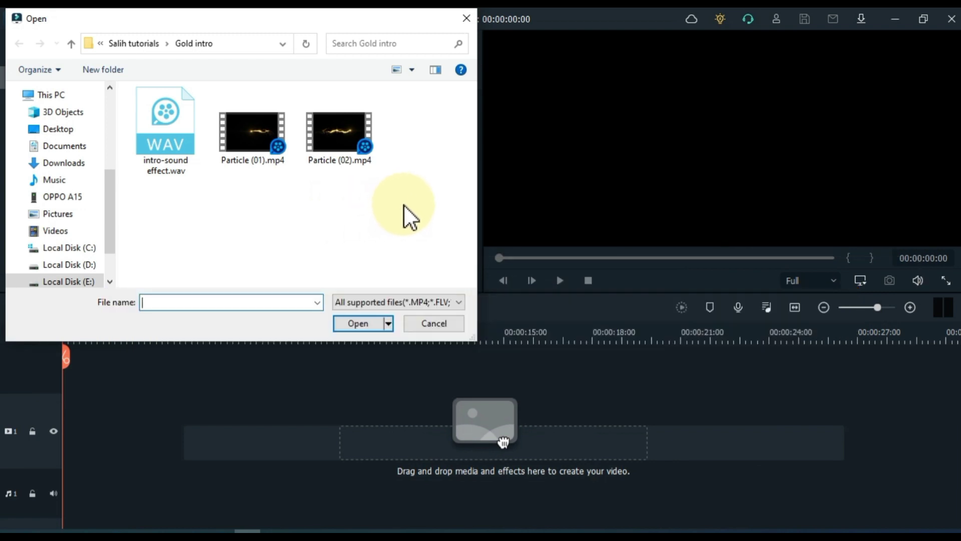
drag(403, 205, 146, 131)
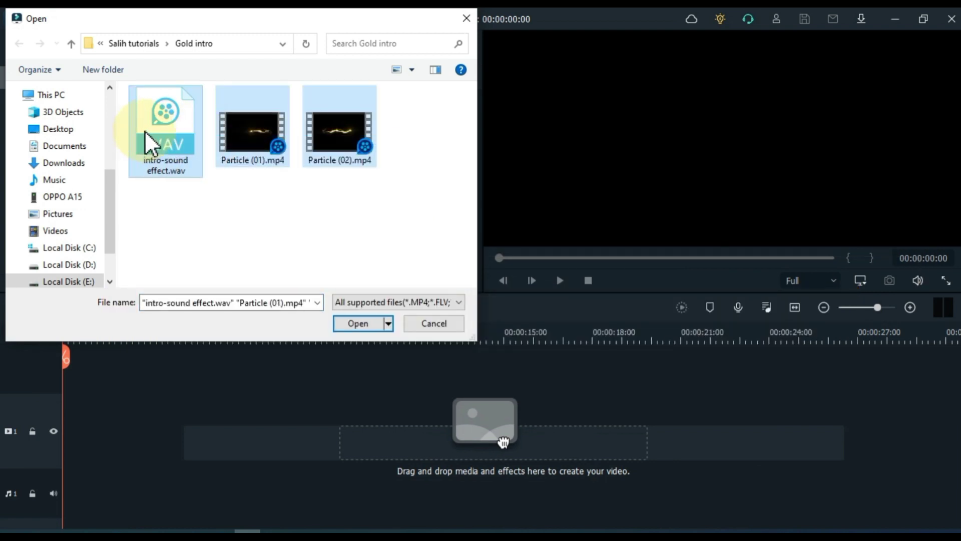
click(356, 324)
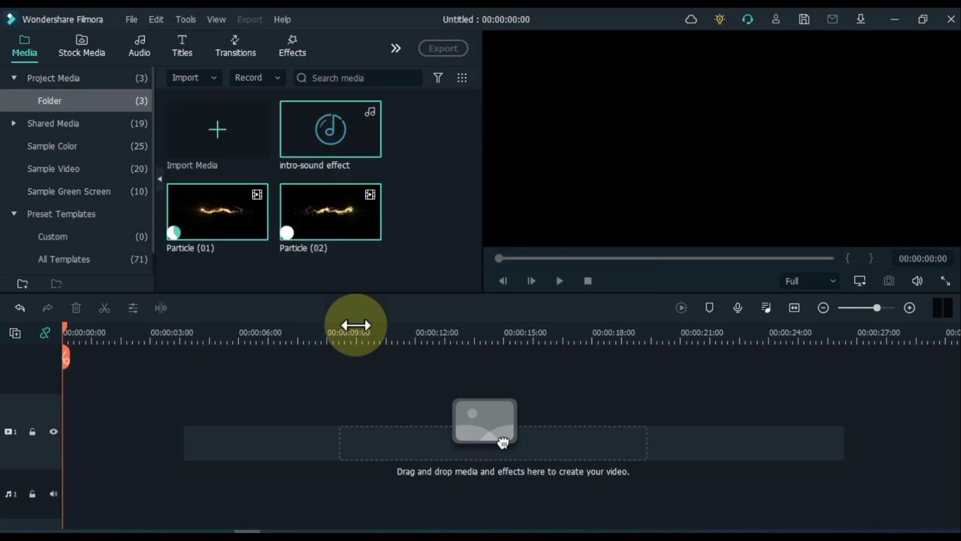
click(401, 263)
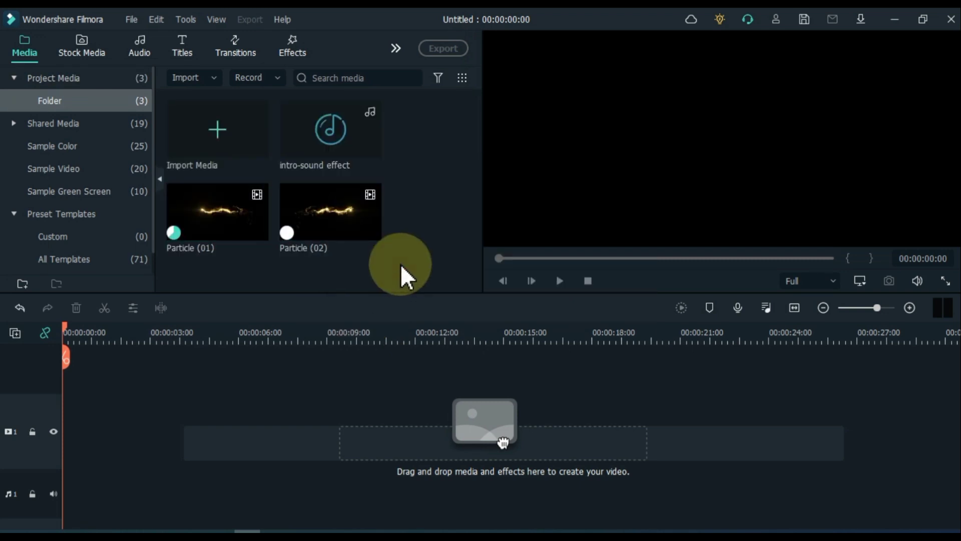
click(209, 231)
double_click(209, 229)
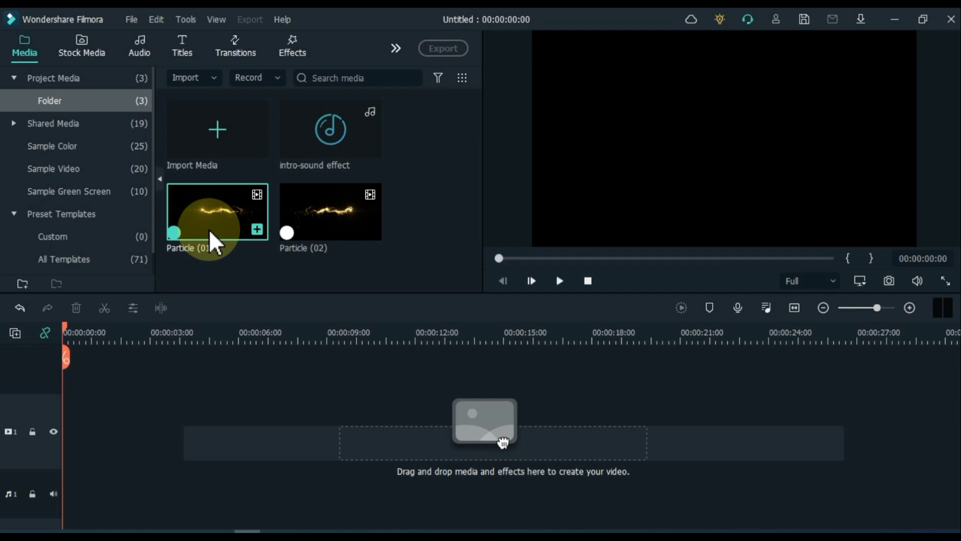
click(309, 224)
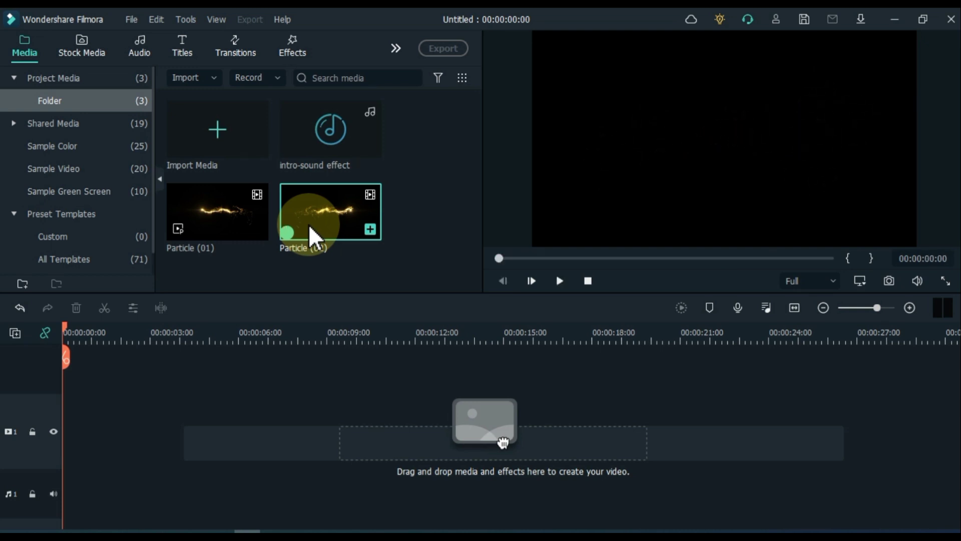
double_click(313, 127)
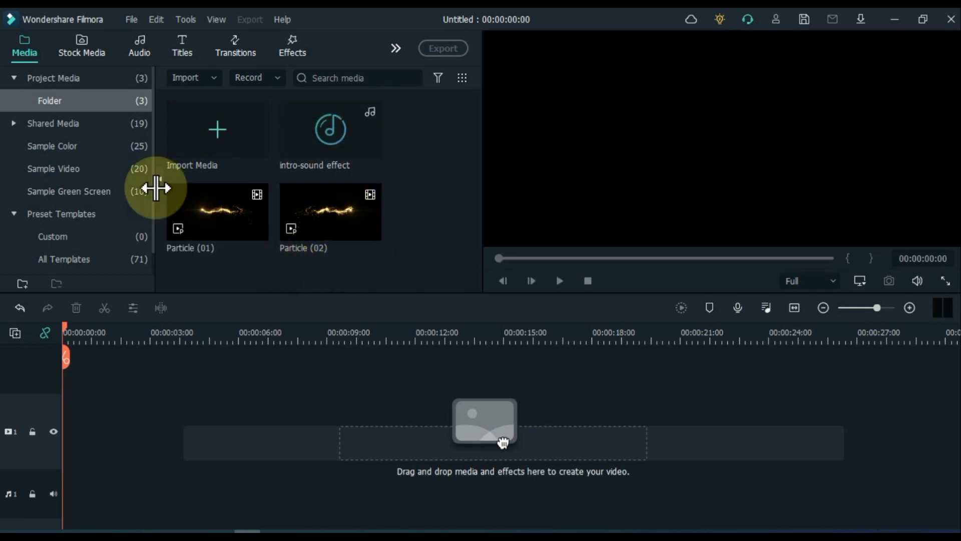
Place the Default Title template at the start of the timeline and open its text settings.
click(179, 59)
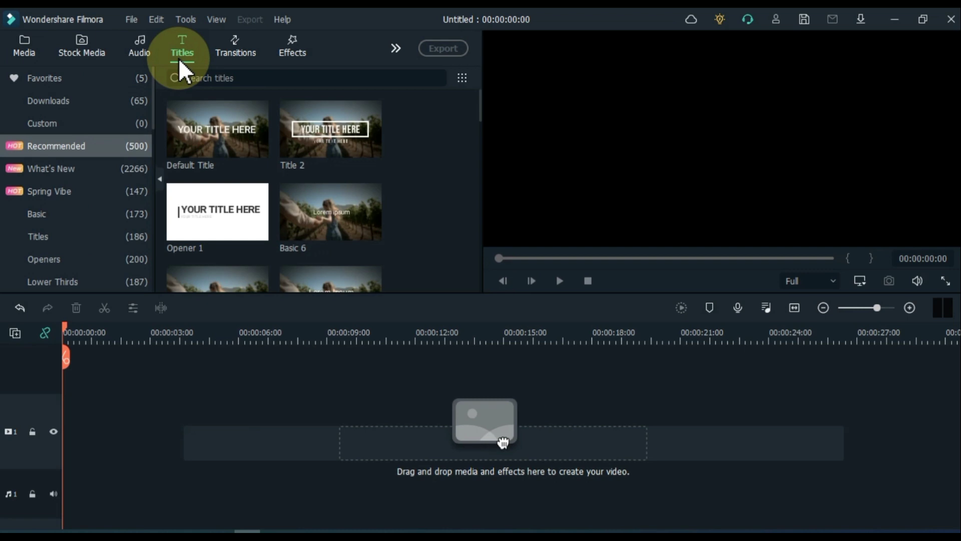
click(196, 125)
drag(197, 125, 67, 435)
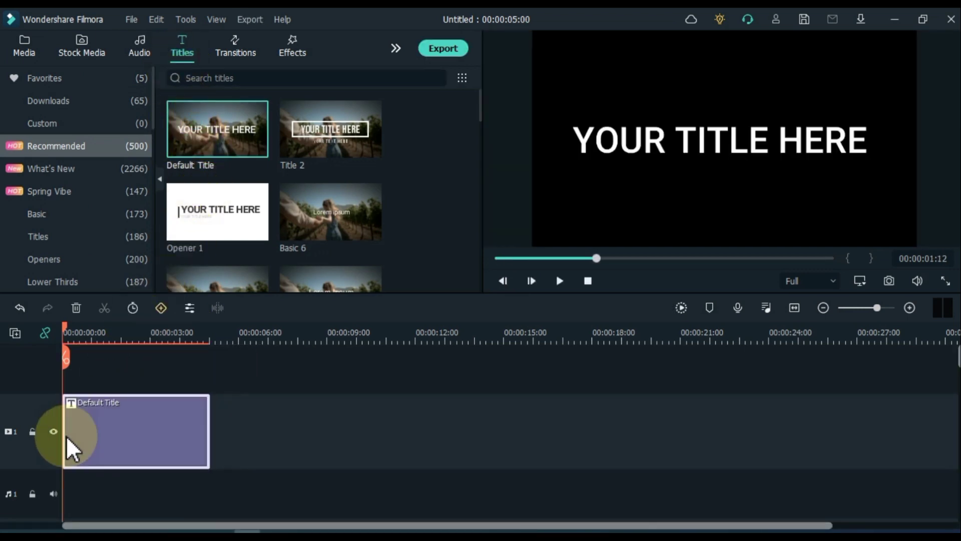
click(99, 427)
double_click(100, 427)
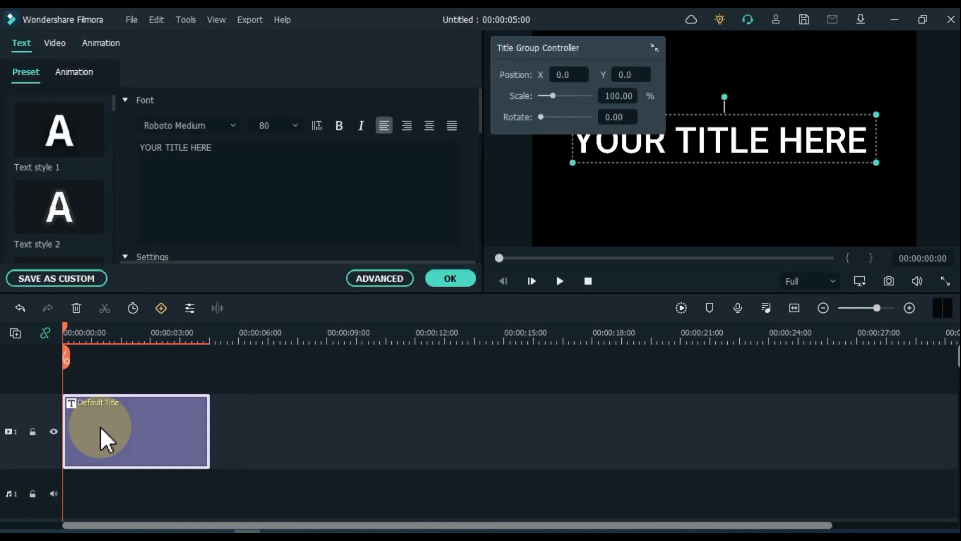
Replace the title text with 'GOLD INTRO'.
click(220, 149)
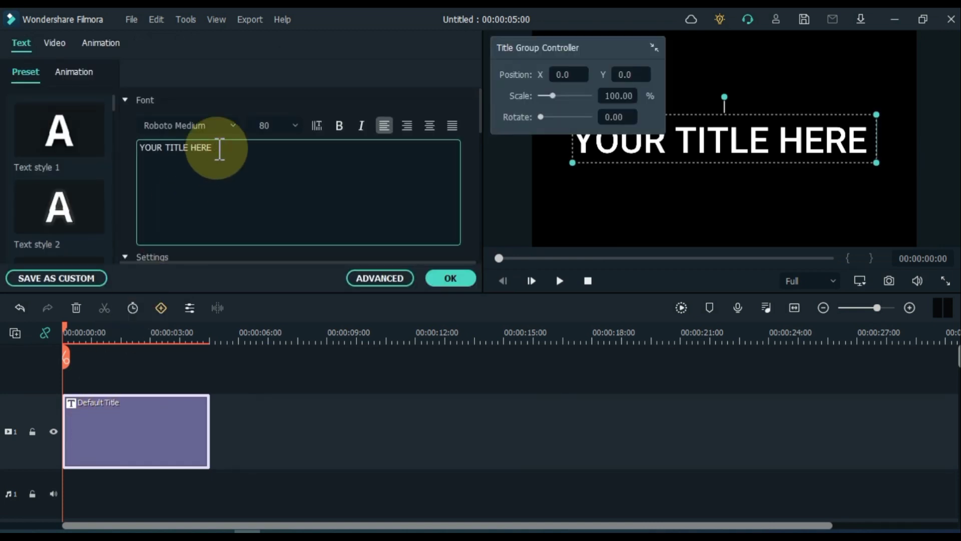
key(ctrl+a)
text(GOLD INTRO)
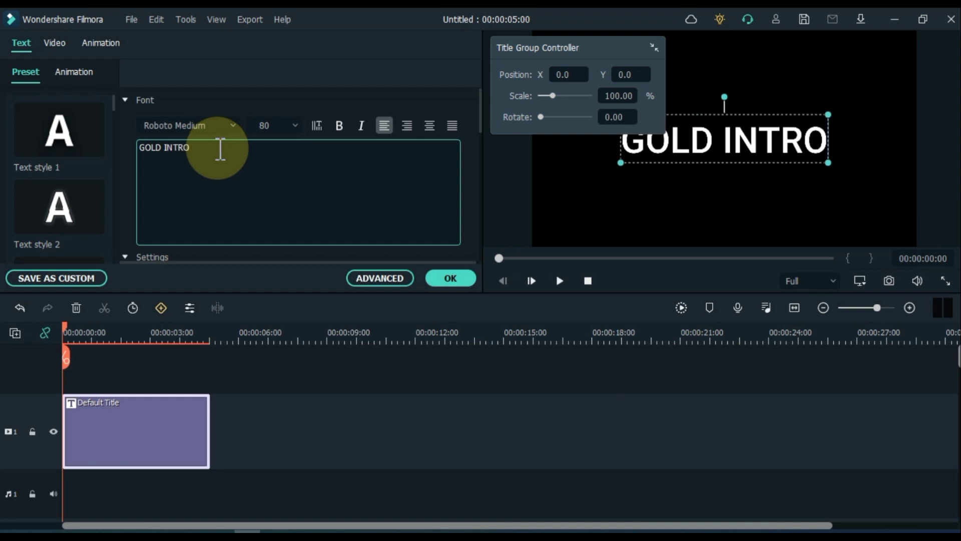
Set the title font to Satisfy Regular at size 100.
drag(568, 75, 783, 429)
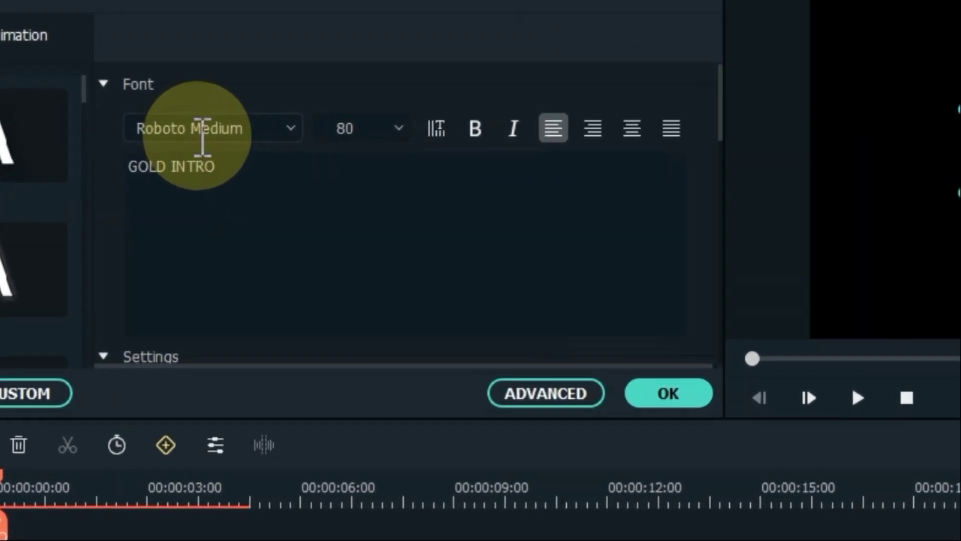
click(181, 127)
scroll(224, 143, down, 8)
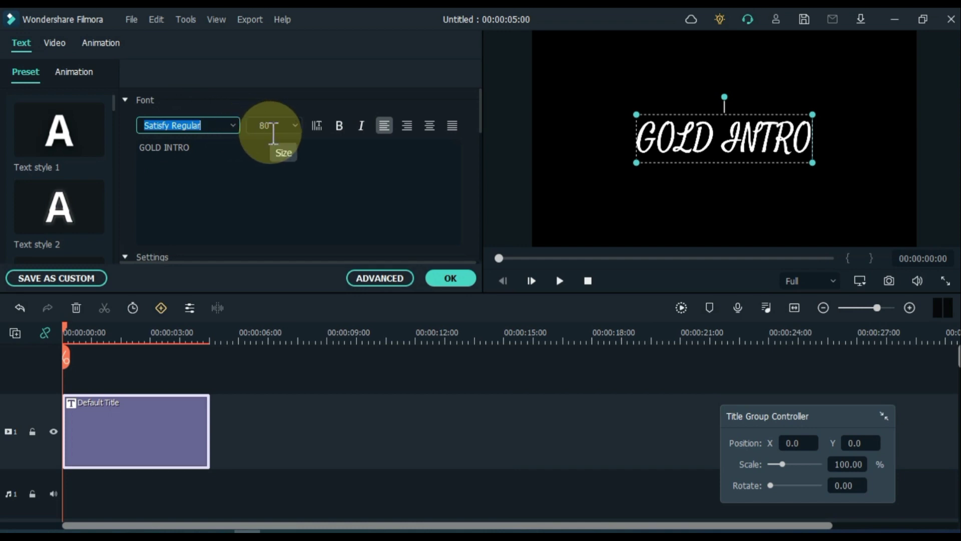
click(273, 131)
text(100)
key(Return)
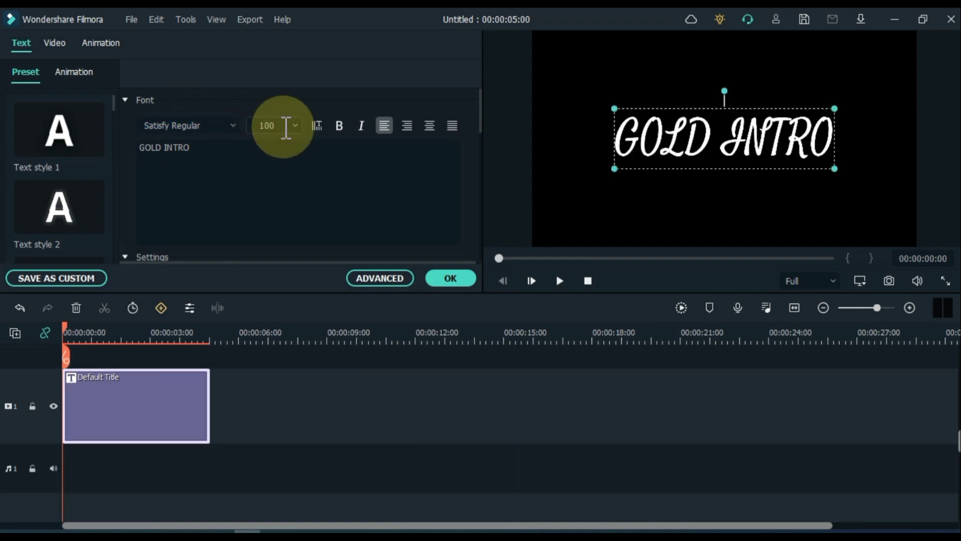
Confirm the title edits and place the Black sample colour beneath the title clip.
click(451, 279)
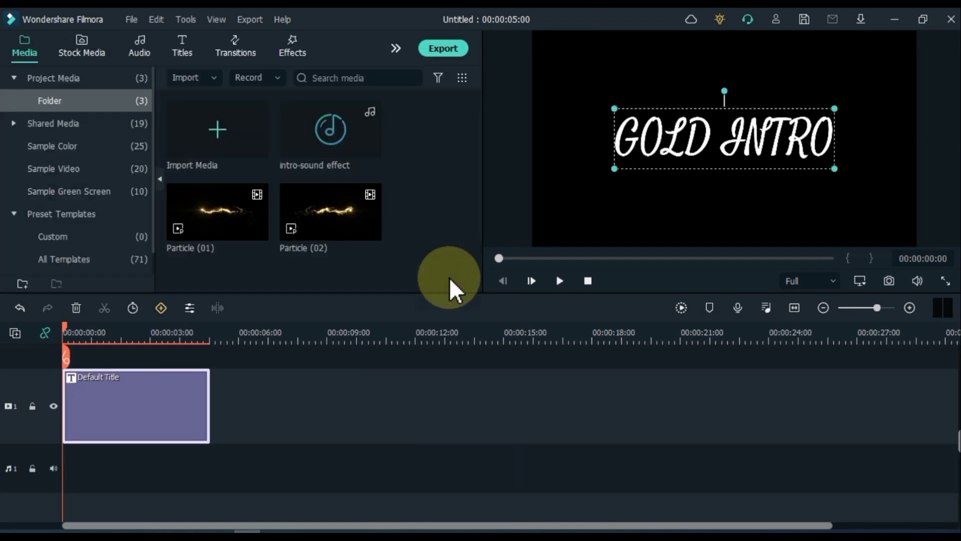
click(68, 146)
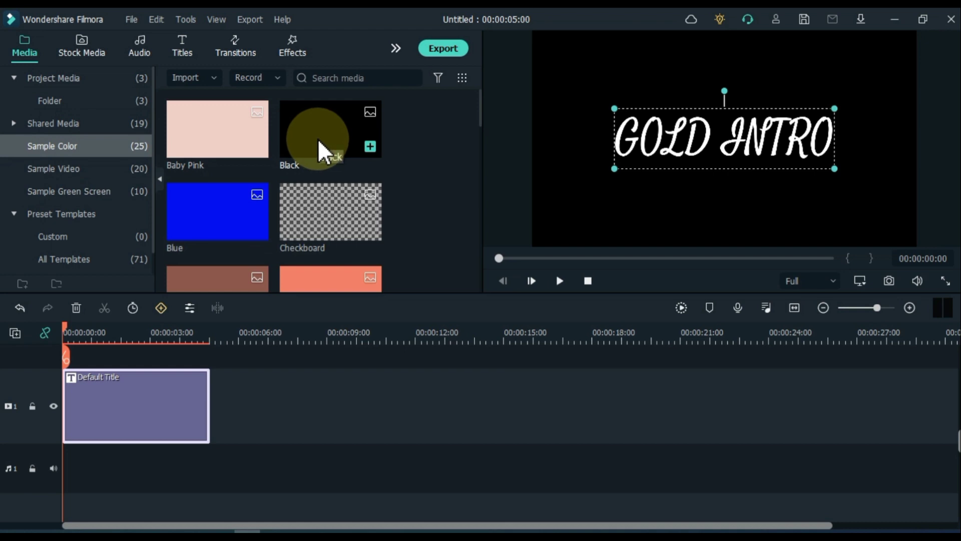
drag(318, 150, 134, 369)
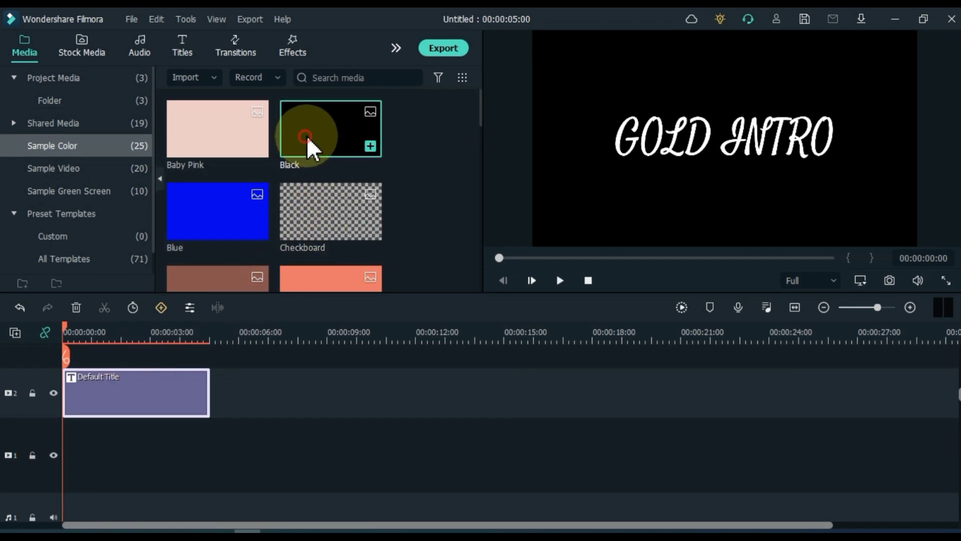
drag(311, 145, 49, 477)
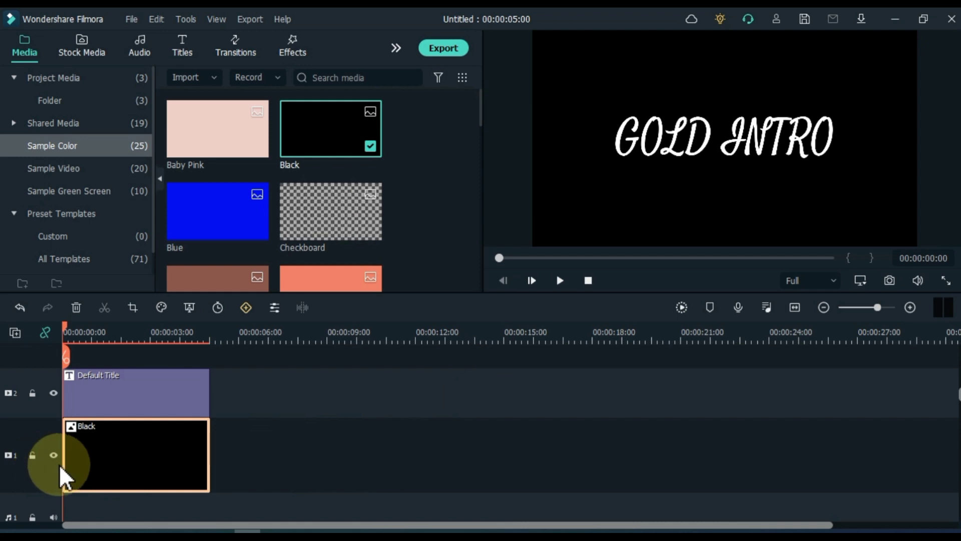
Capture the preview frame as Snapshot_6, then delete all clips from the timeline.
click(893, 281)
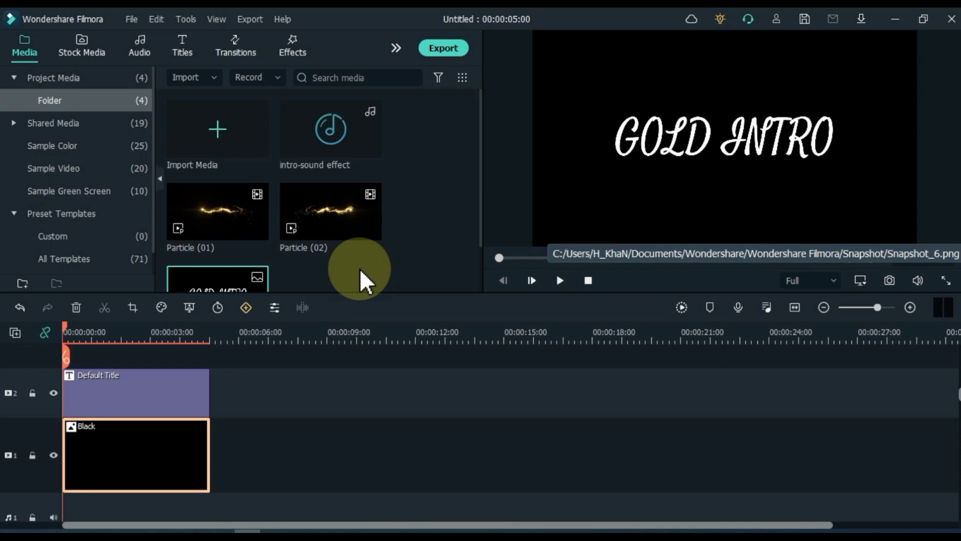
scroll(365, 279, down, 1)
key(ctrl+a)
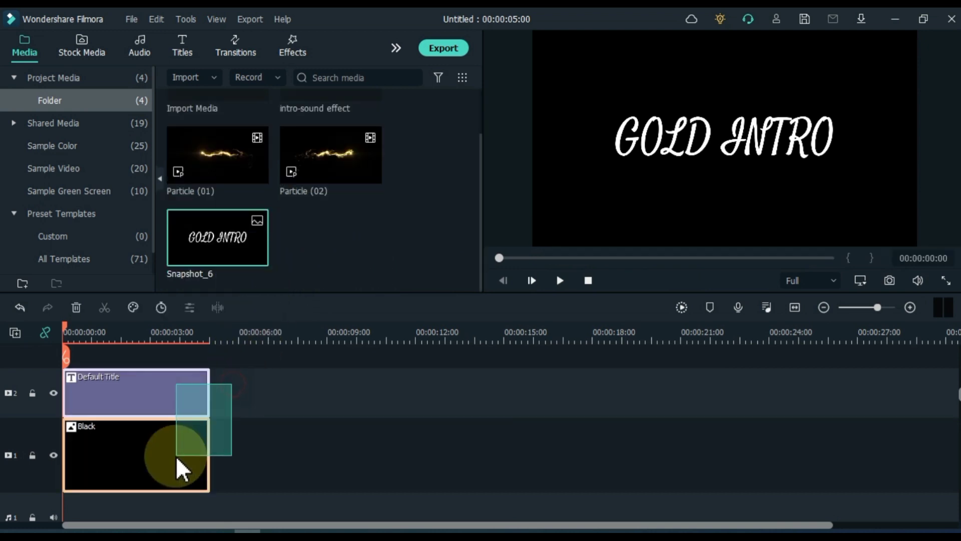
key(Delete)
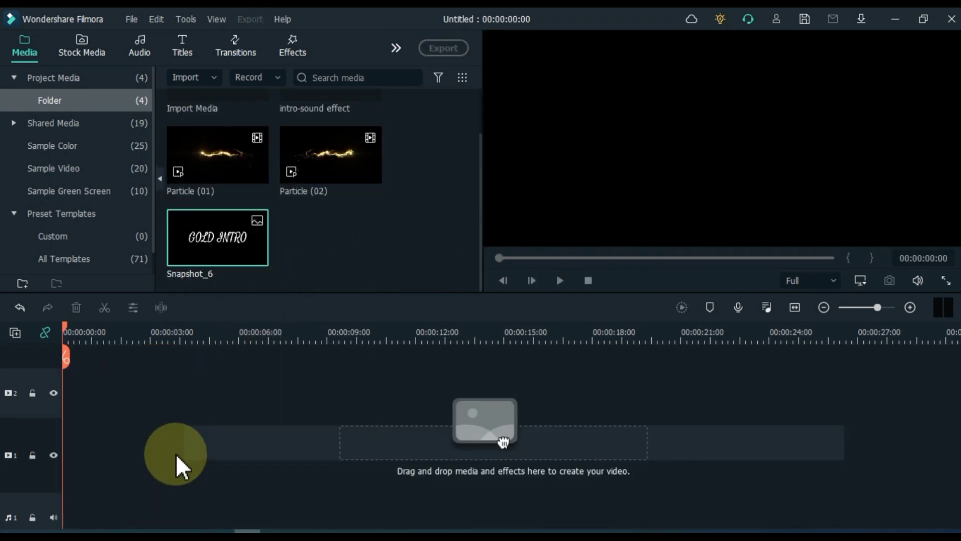
Put Particle (01) on track 1 and Snapshot_6 above it, stretched to the same 12 seconds.
click(343, 245)
drag(202, 179, 55, 469)
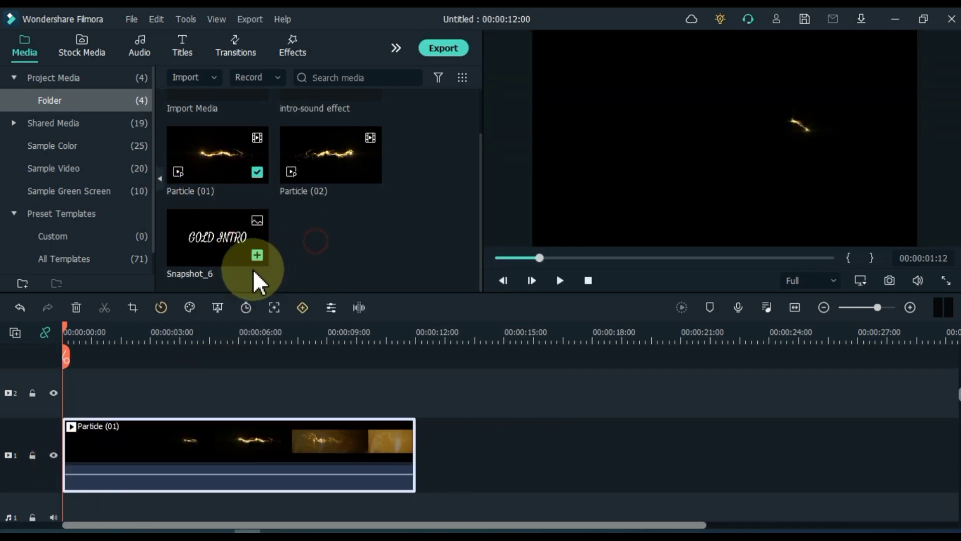
drag(223, 257, 59, 415)
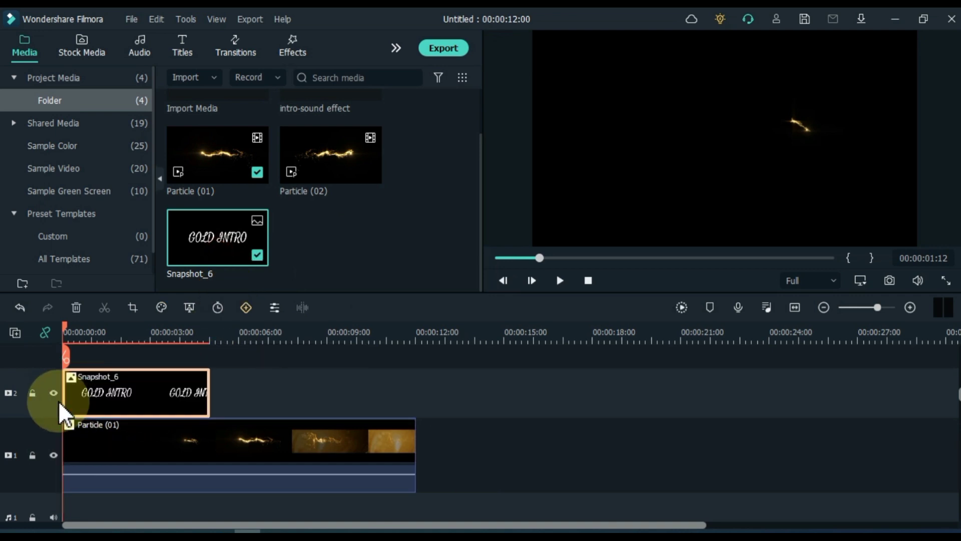
drag(215, 389, 416, 393)
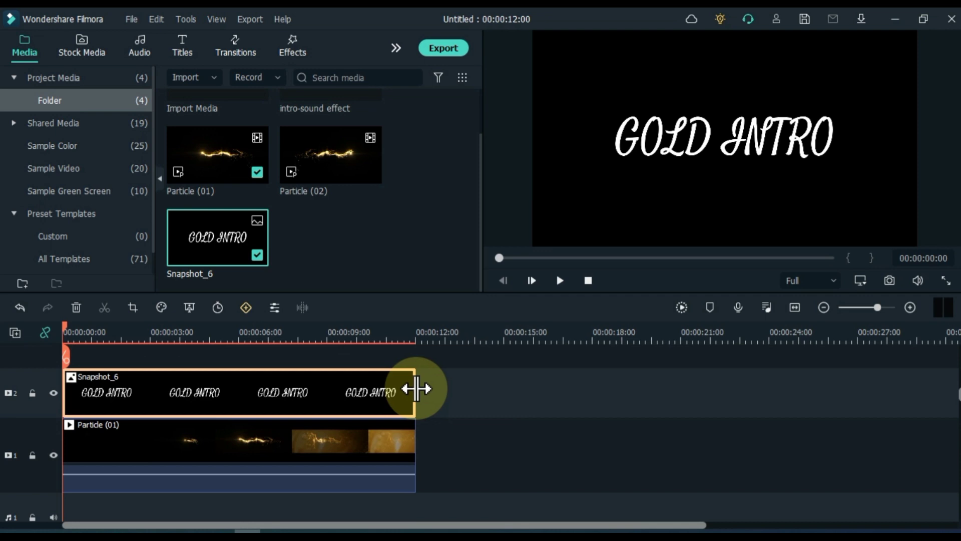
click(200, 335)
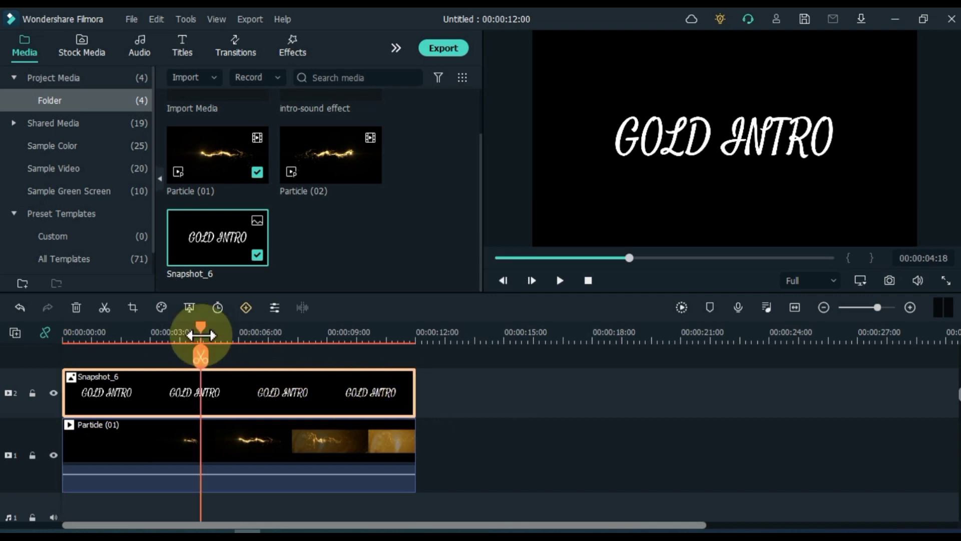
Set Snapshot_6's compositing blending mode to Overlay.
double_click(276, 393)
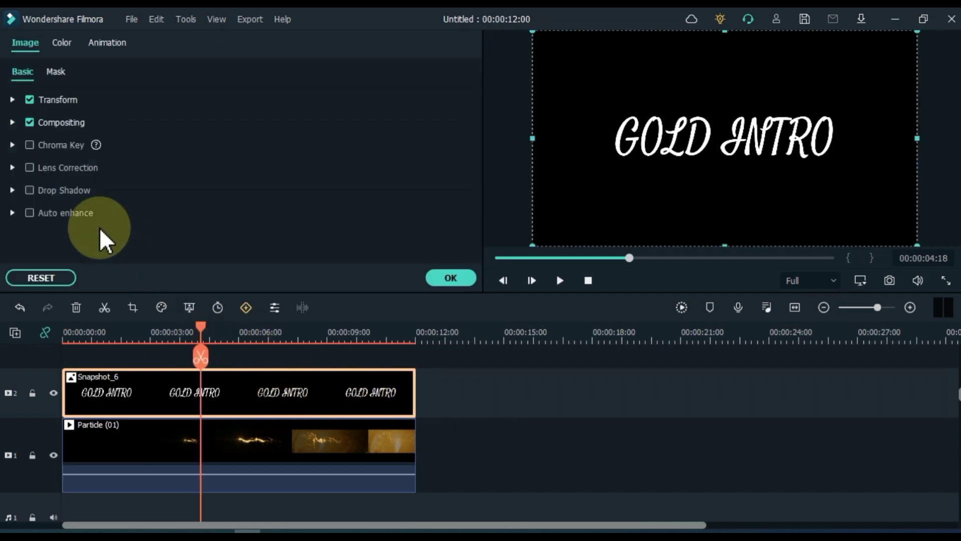
click(13, 123)
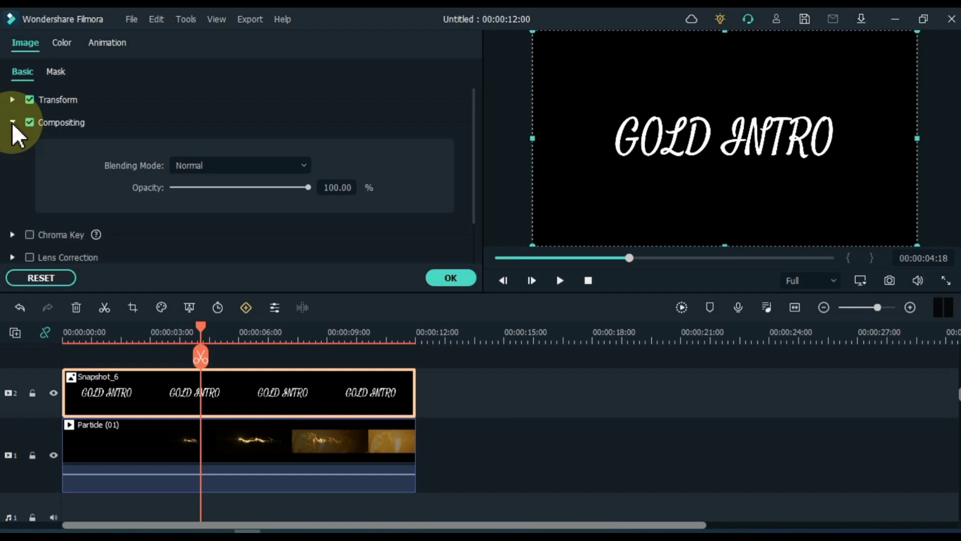
click(228, 168)
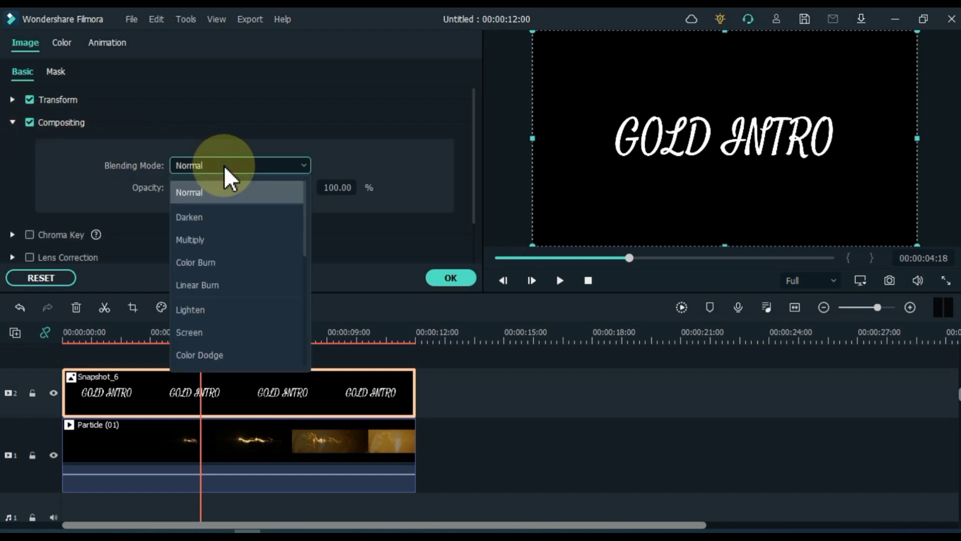
scroll(230, 253, down, 5)
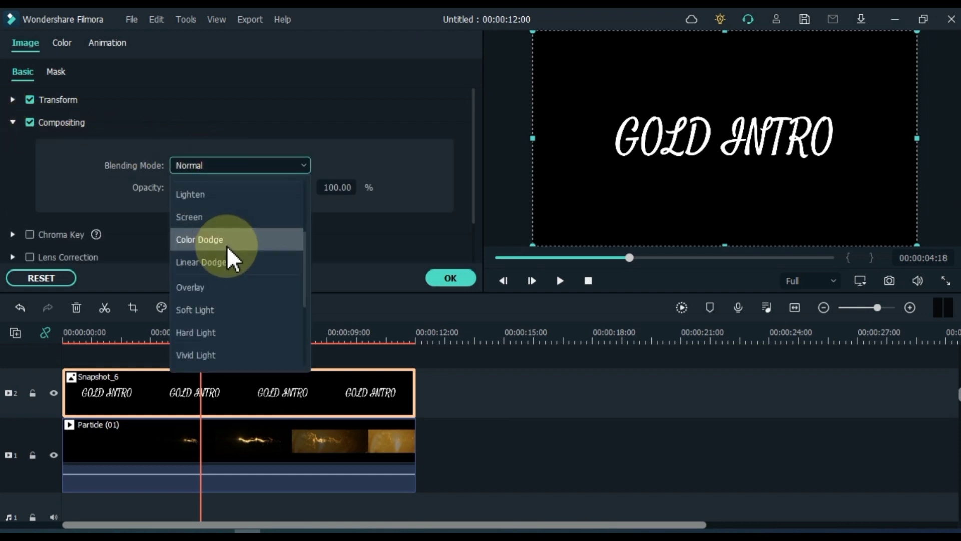
click(215, 287)
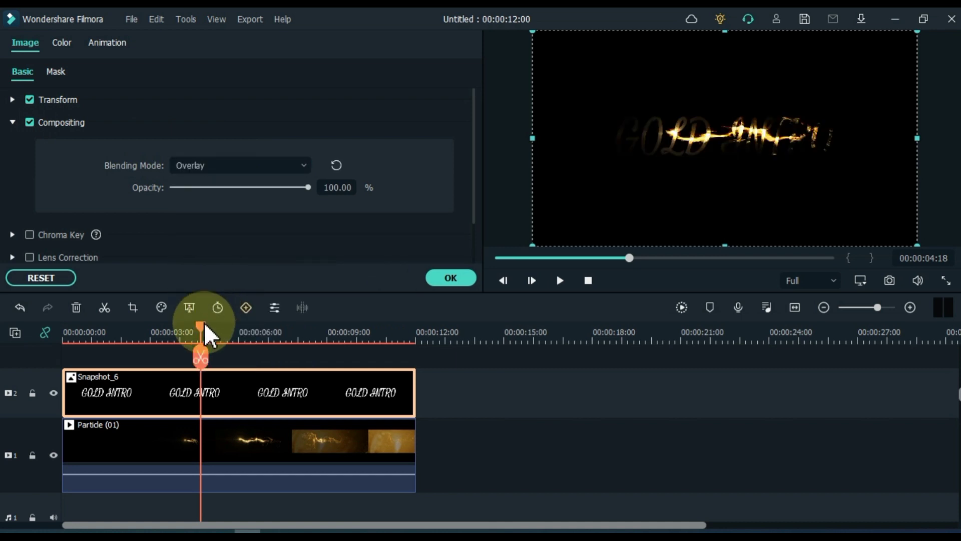
Play the blended intro from the start, then confirm the image settings.
drag(201, 330, 43, 358)
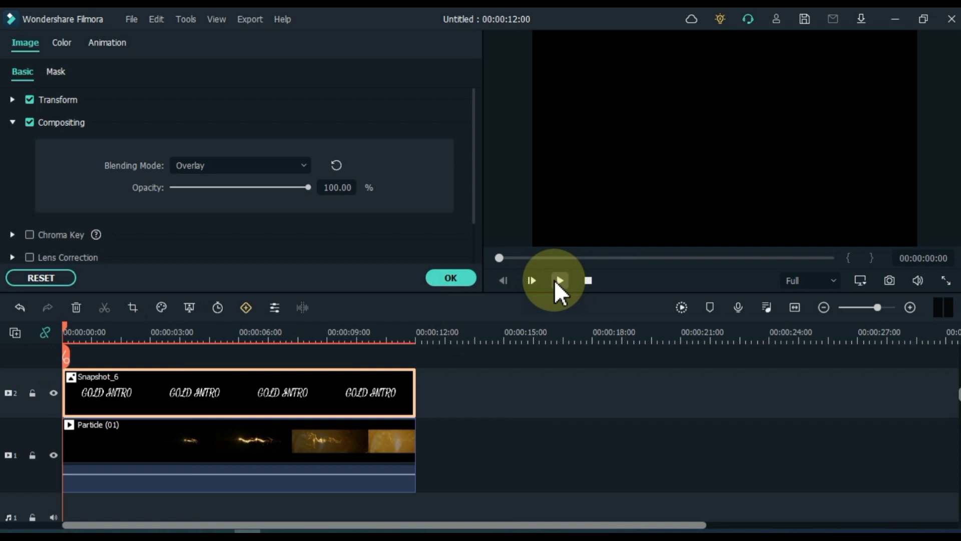
click(560, 280)
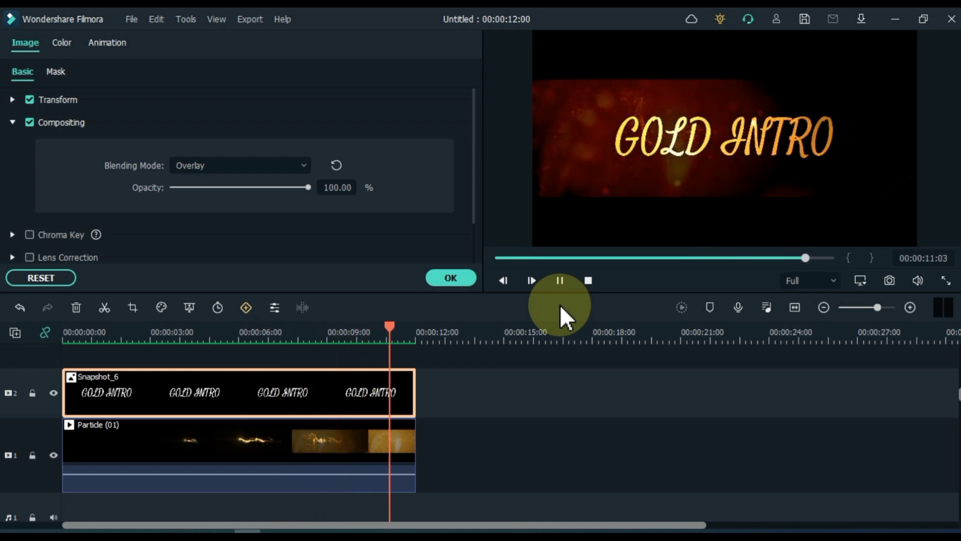
click(449, 277)
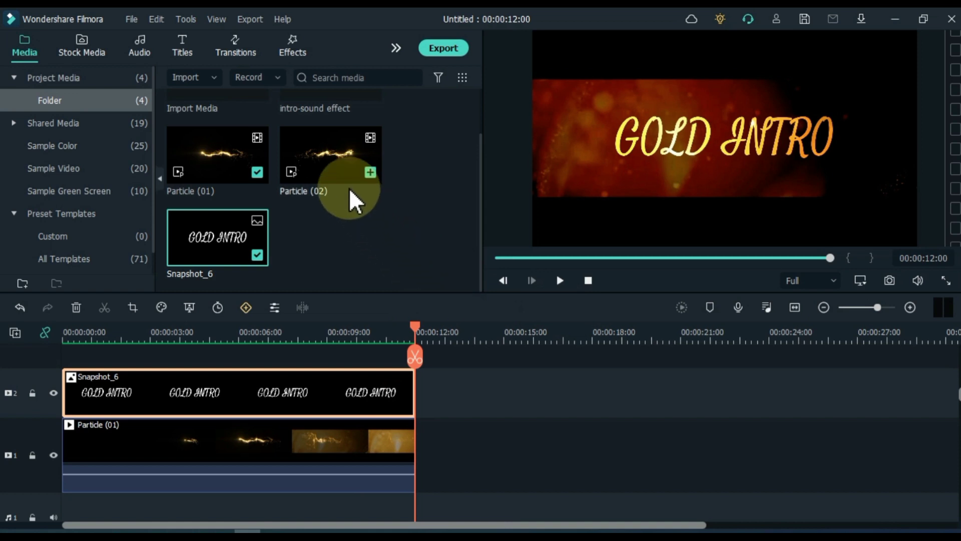
Place Particle (02) on the third video track above Snapshot_6.
double_click(334, 170)
drag(328, 143, 55, 371)
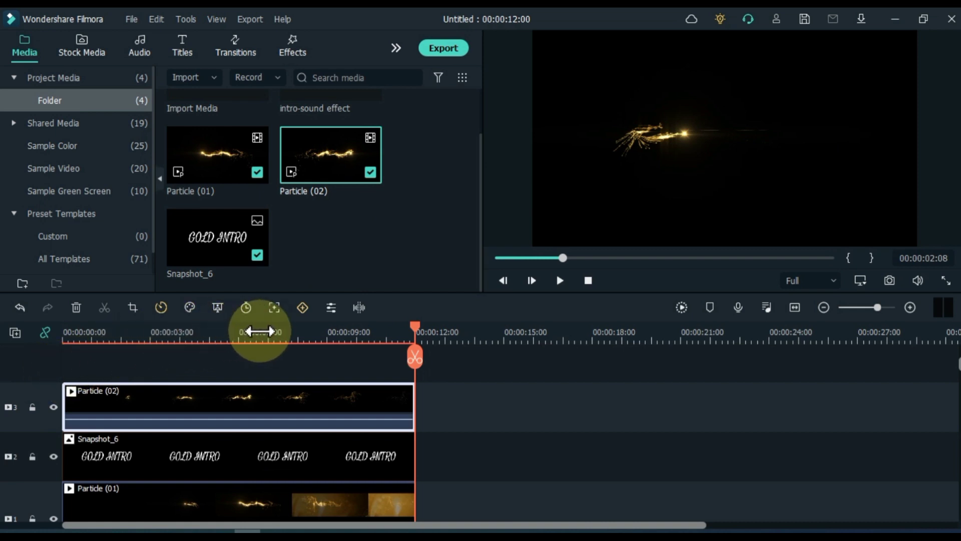
drag(259, 331, 262, 373)
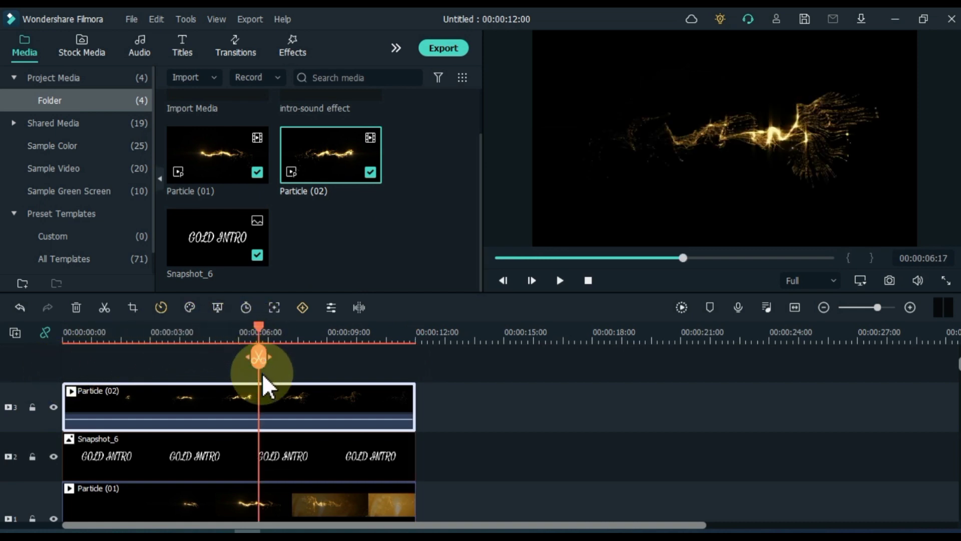
Blend Particle (02) in Difference mode and play the composite from the start.
double_click(265, 406)
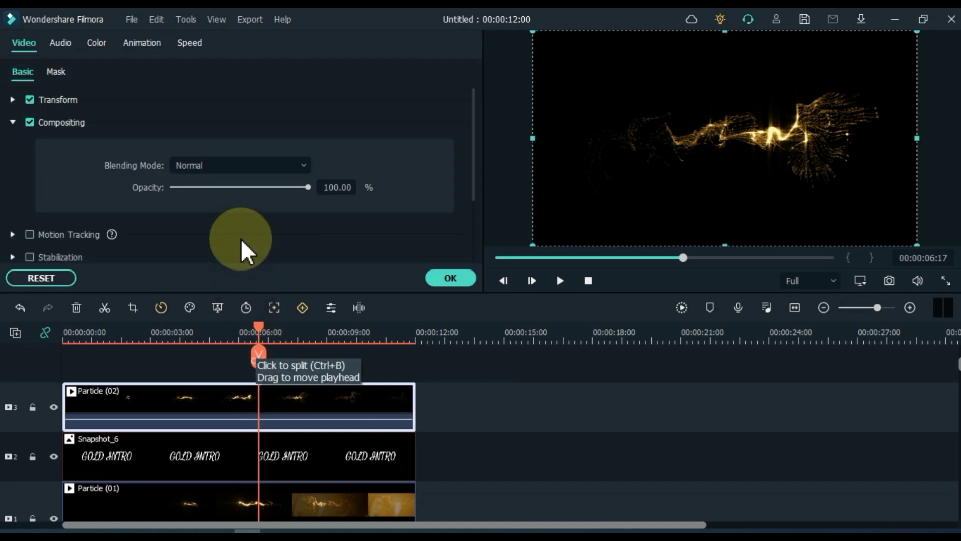
click(232, 165)
scroll(232, 254, down, 4)
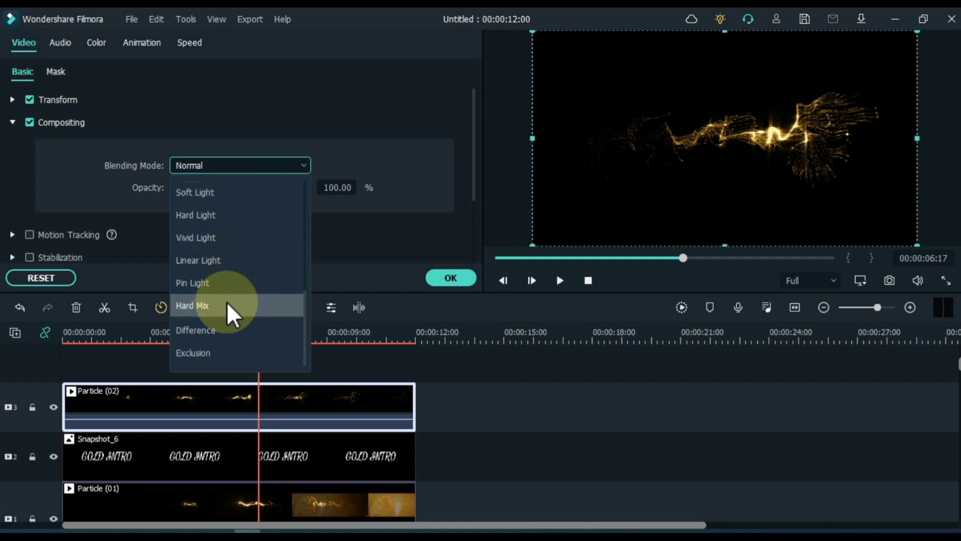
click(224, 333)
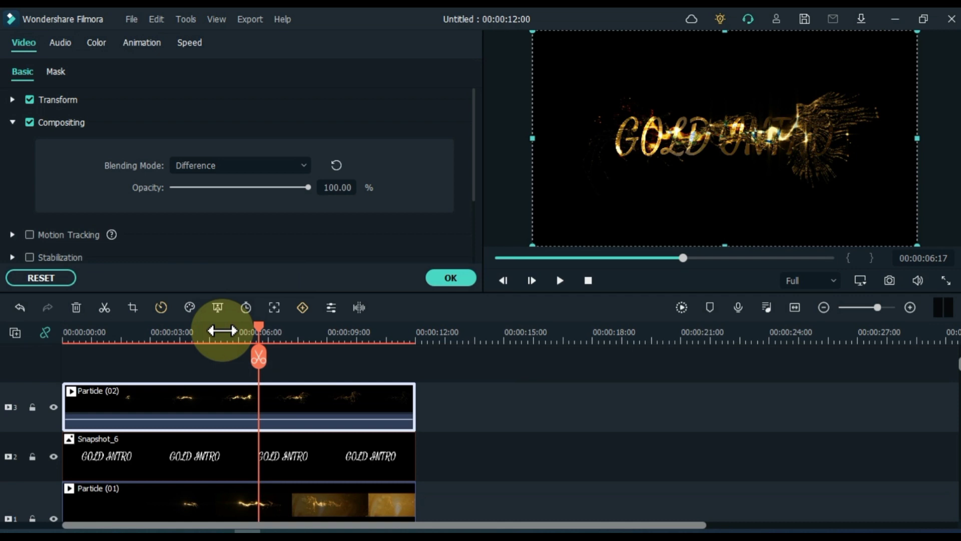
key(Home)
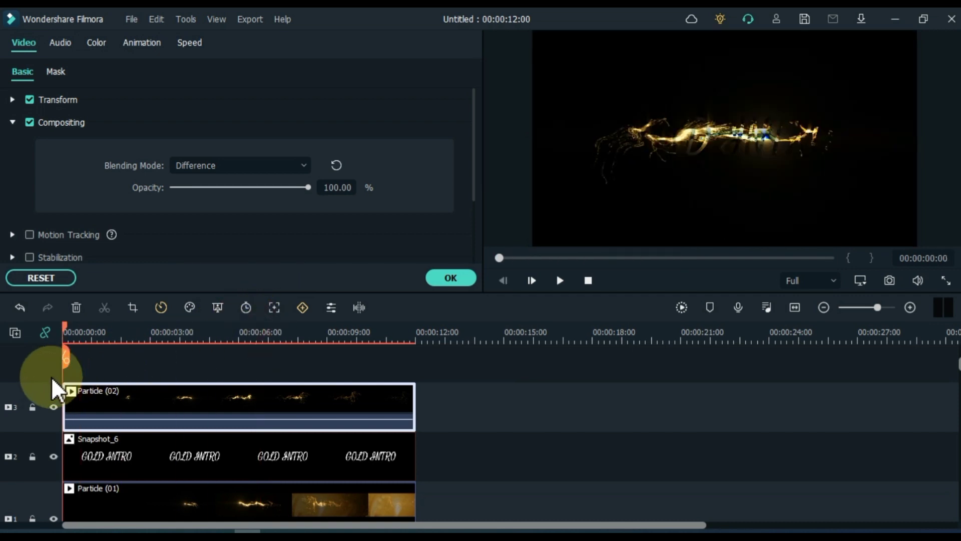
click(559, 280)
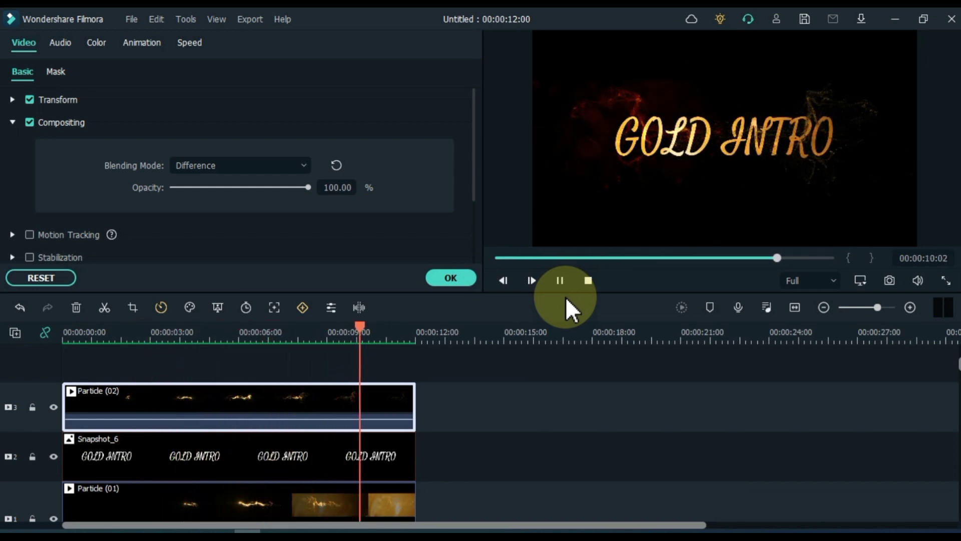
Add the intro-sound effect to the audio track and delete everything past 12 seconds.
click(460, 276)
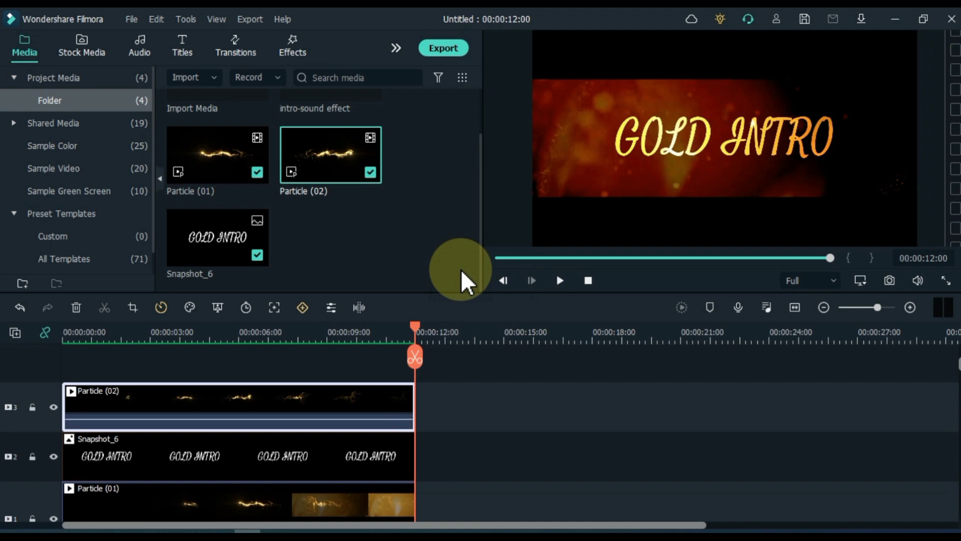
scroll(423, 253, up, 2)
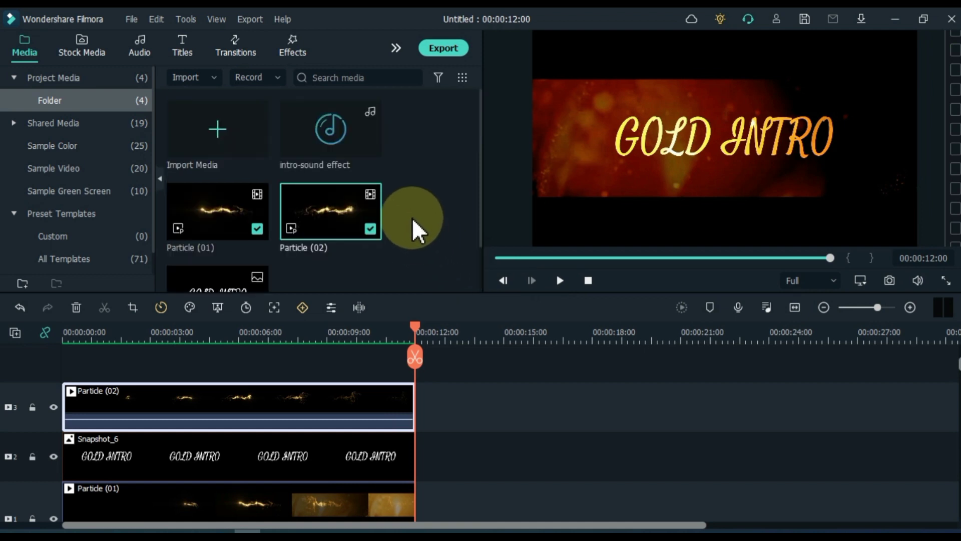
drag(329, 128, 20, 496)
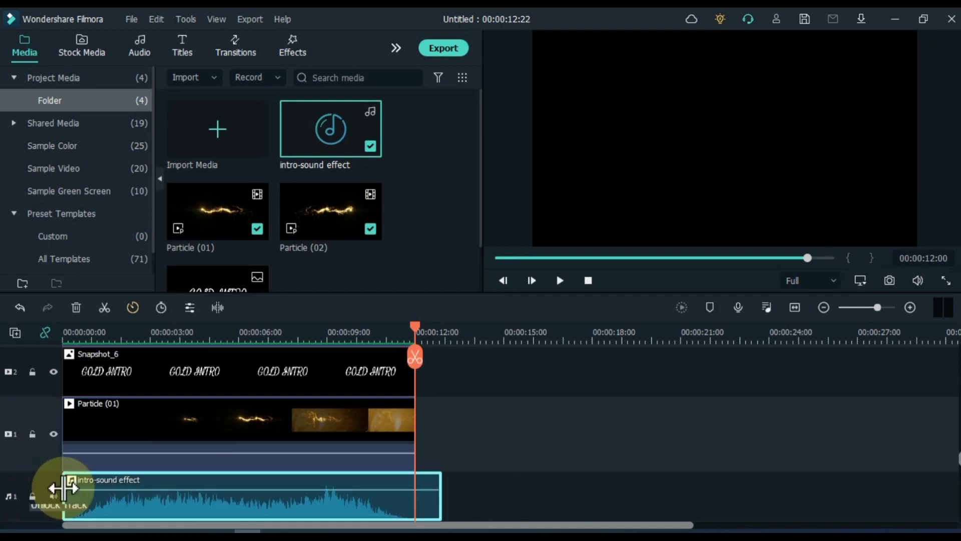
click(417, 357)
click(437, 507)
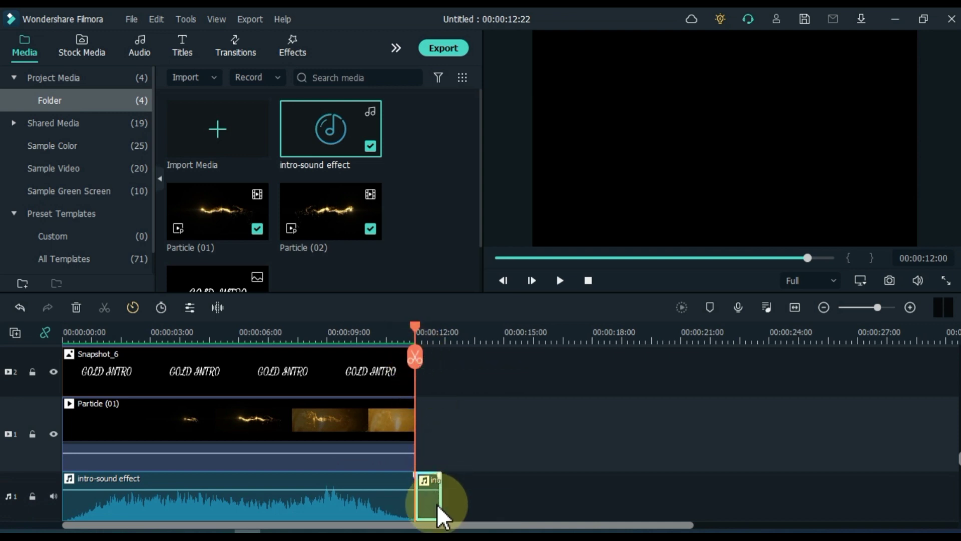
key(Delete)
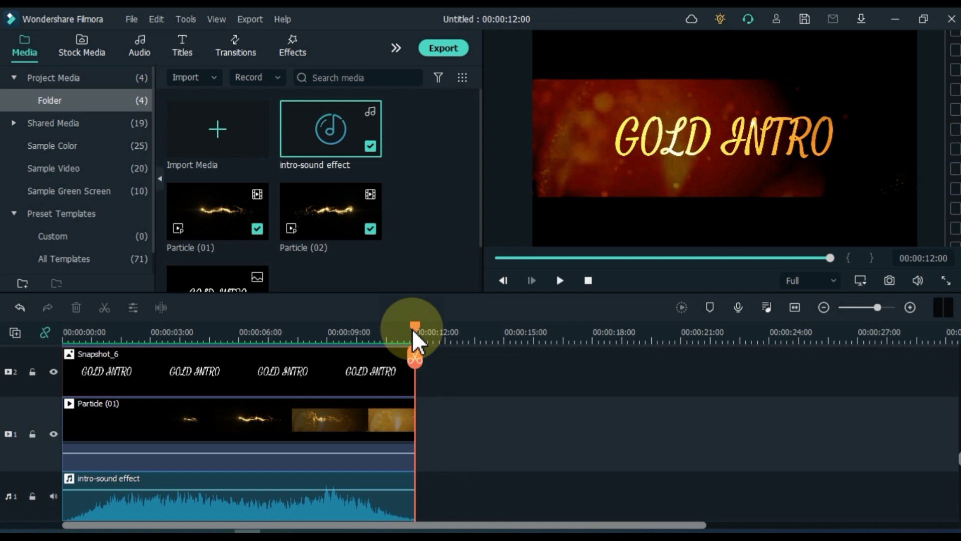
drag(413, 340, 8, 430)
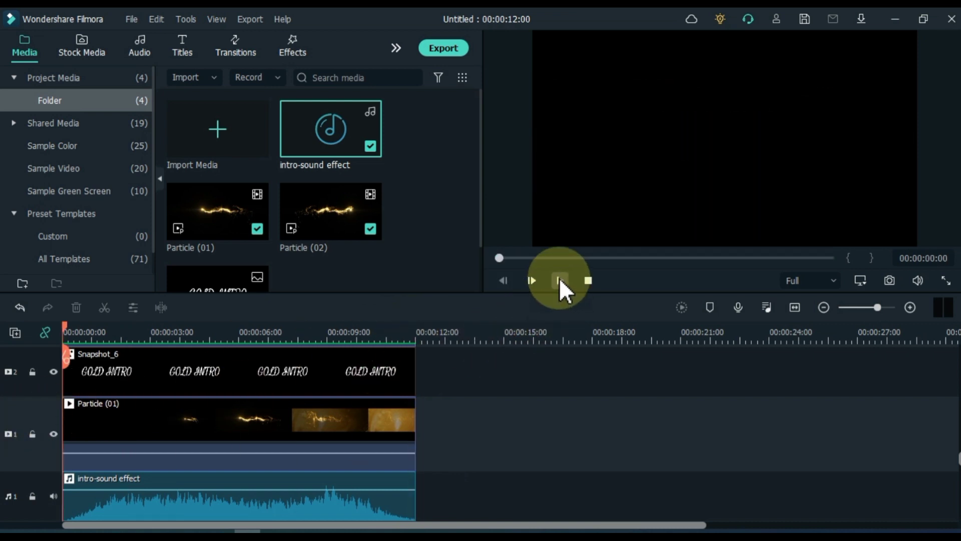
click(560, 278)
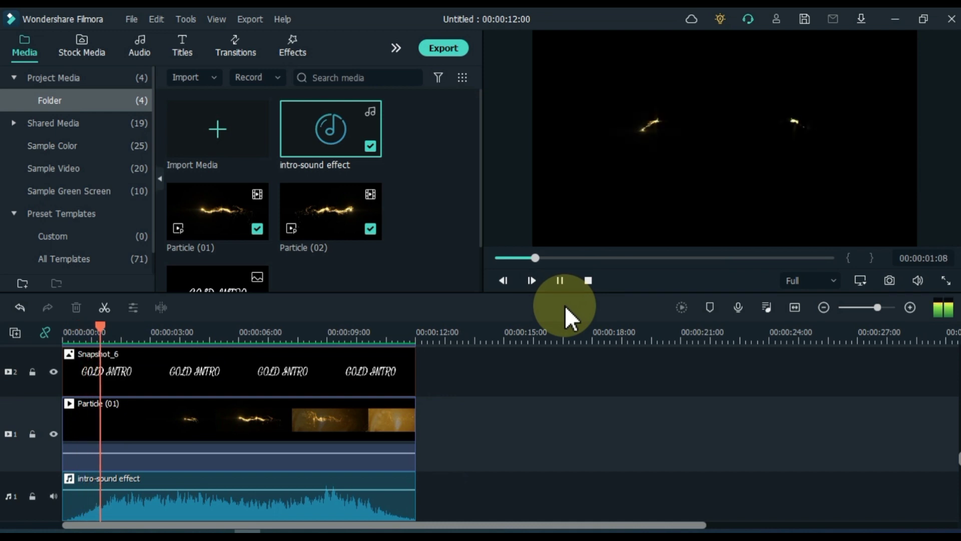